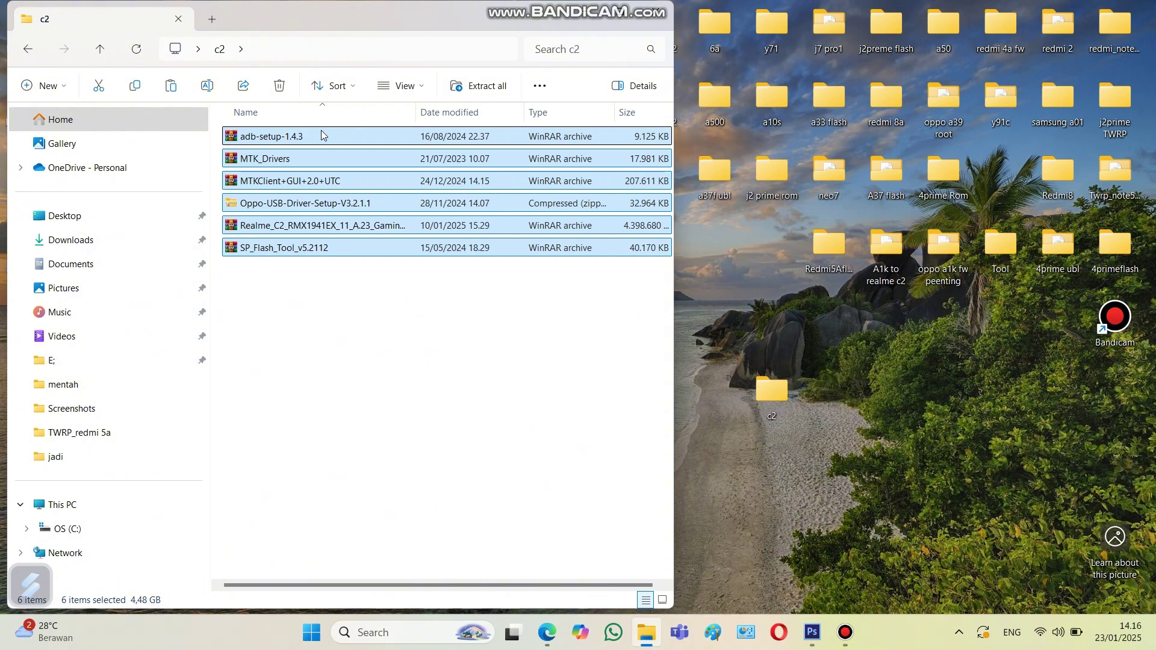
left_click(402, 369)
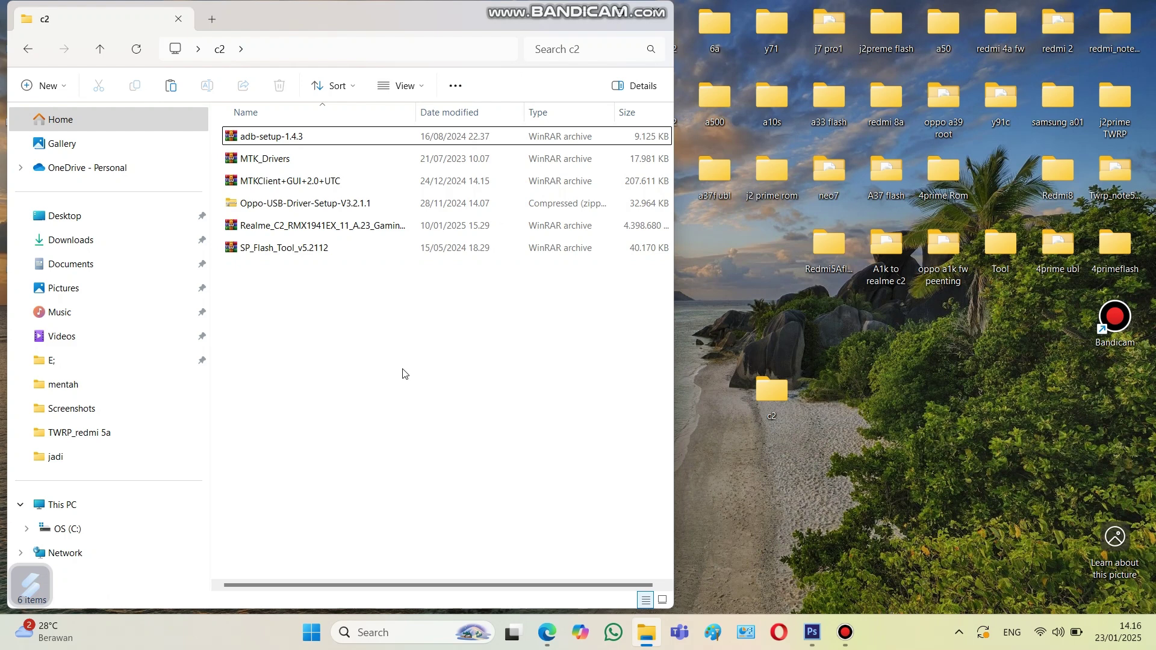
left_click(382, 162)
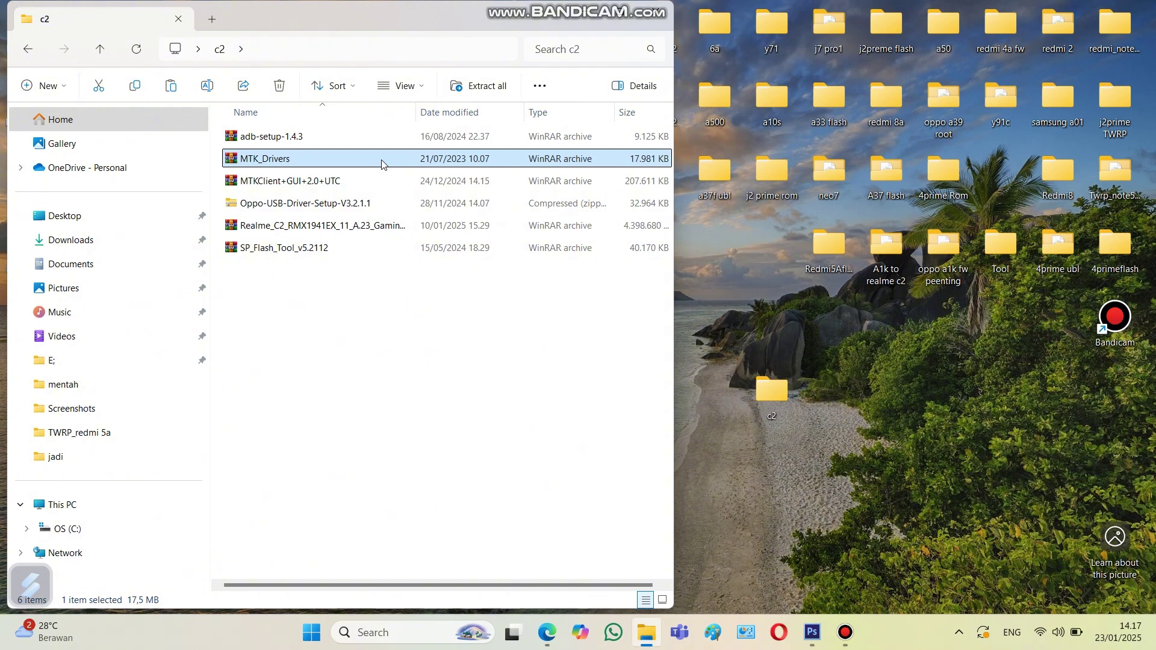
left_click(367, 208)
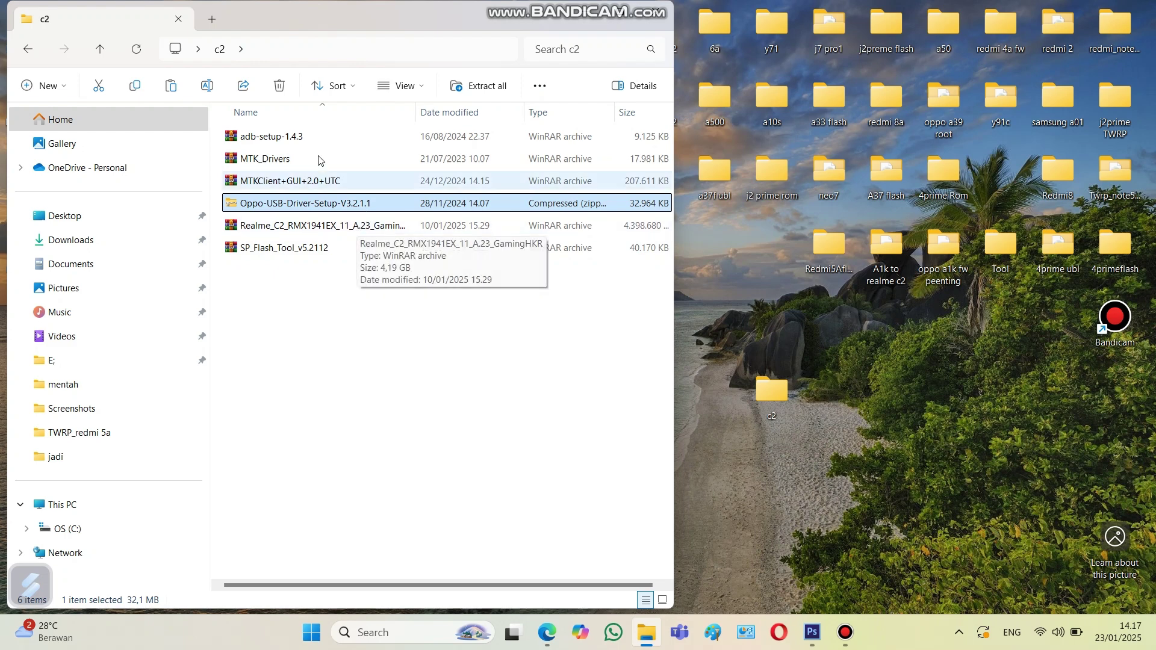
left_click(311, 137)
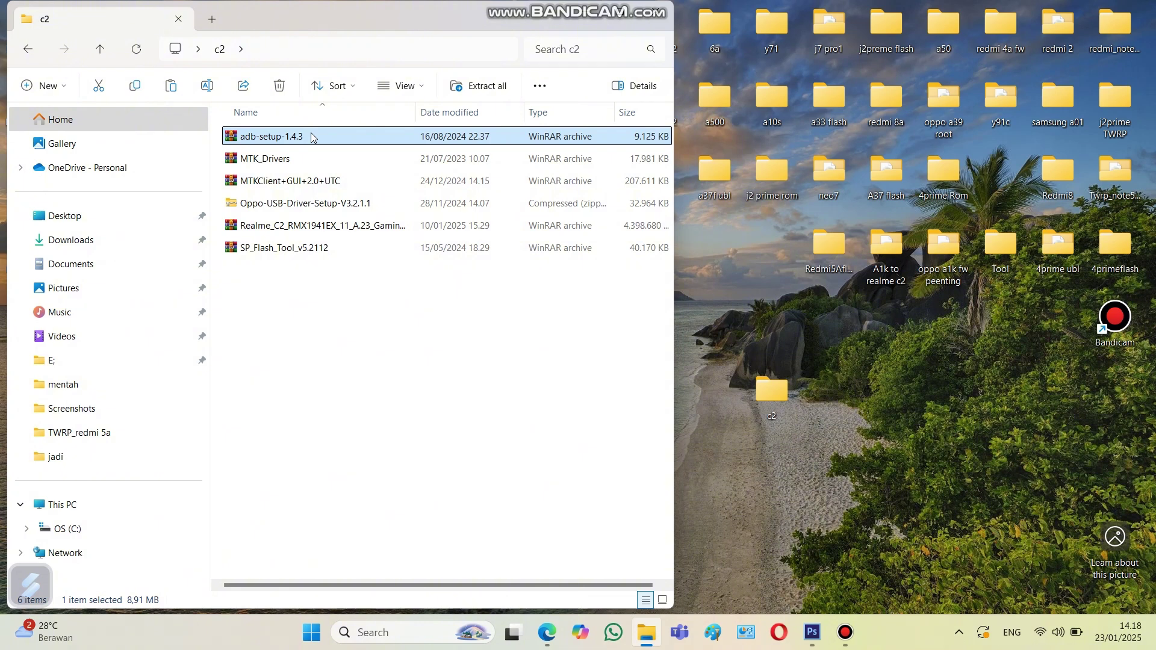
left_click(391, 359)
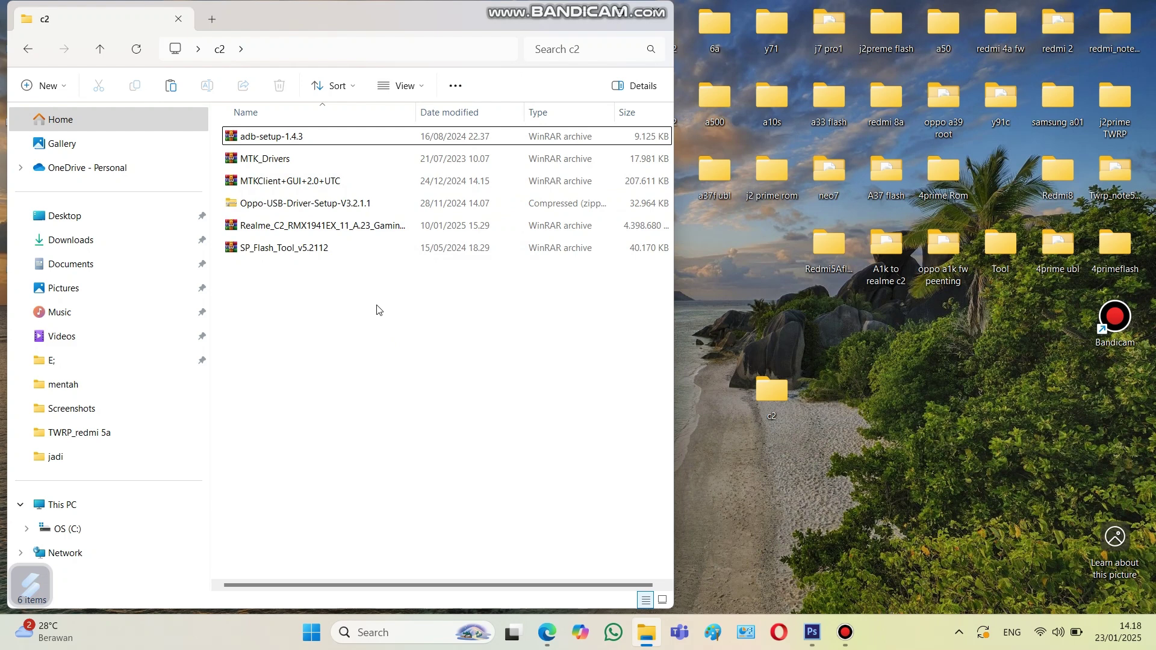
Extract the Realme_C2_RMX1941EX_11_A.23_GamingHKR archive into a folder of the same name
left_click(373, 235)
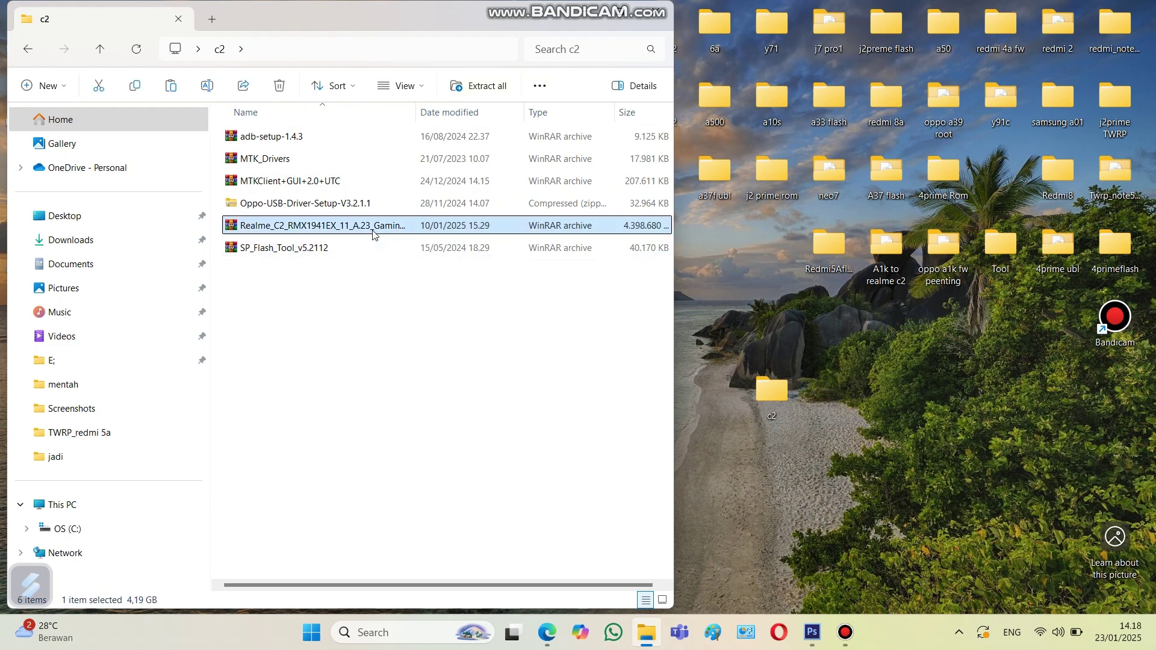
right_click(374, 234)
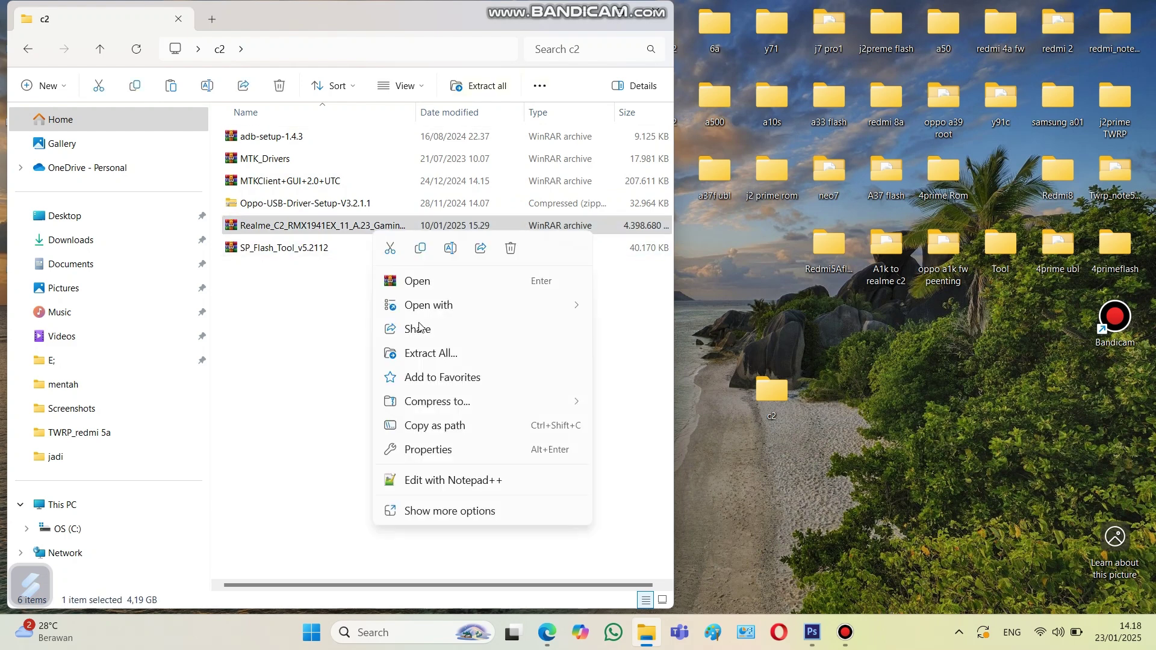
left_click(449, 507)
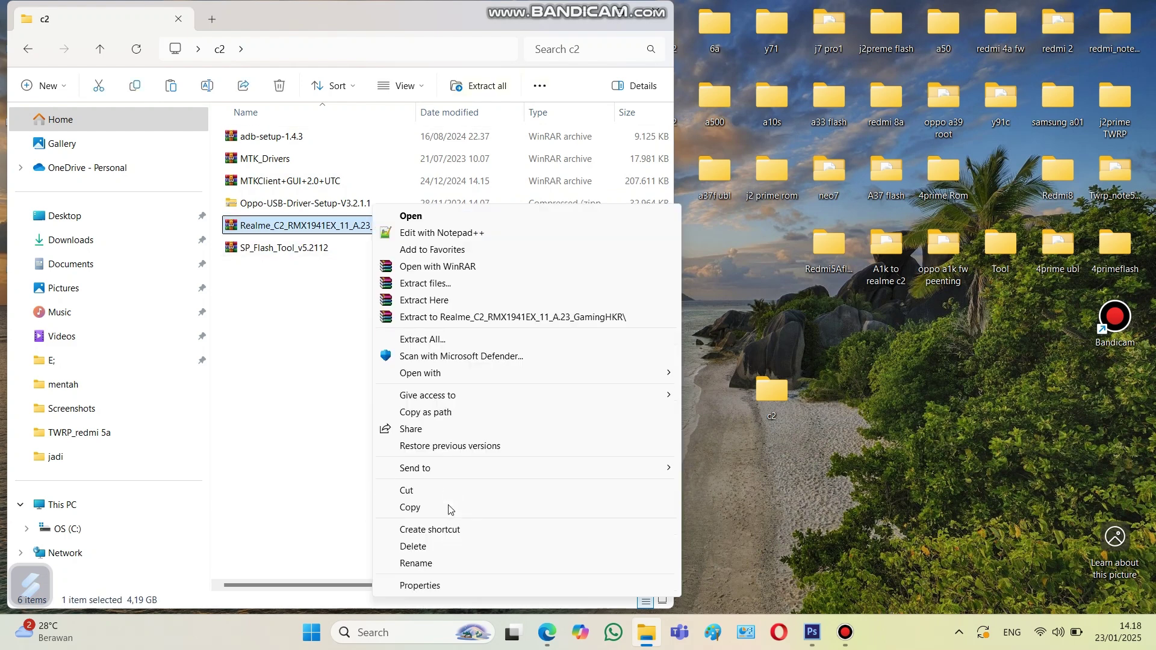
left_click(467, 317)
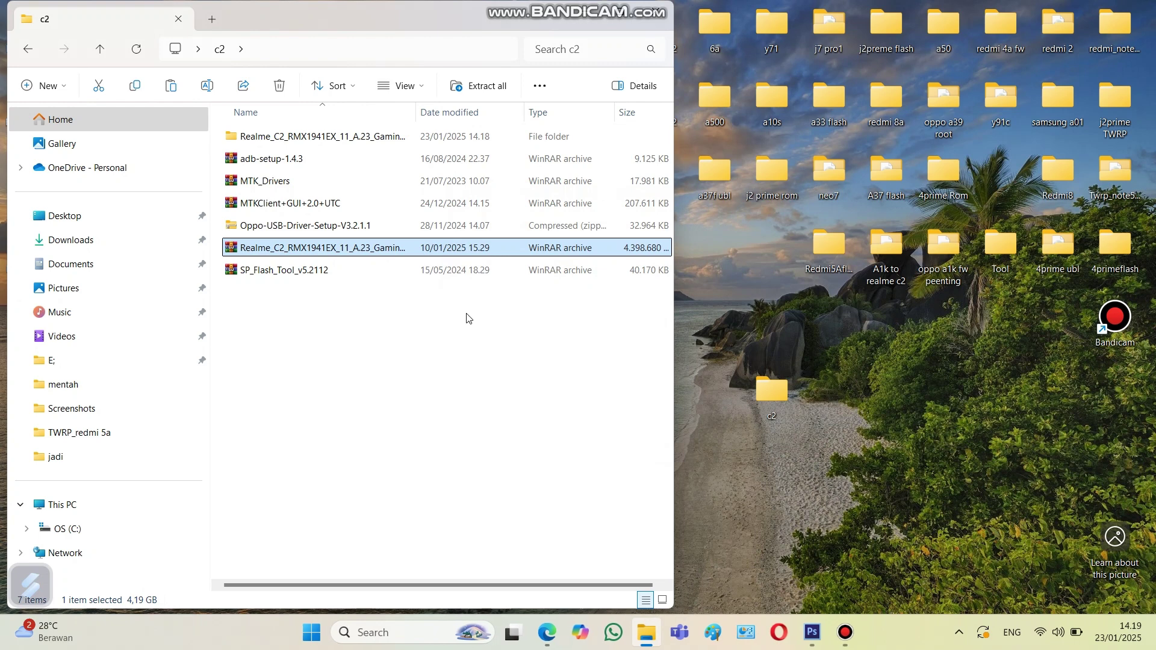
Extract the SP_Flash_Tool_v5.2112 archive into its own folder within c2
left_click(407, 272)
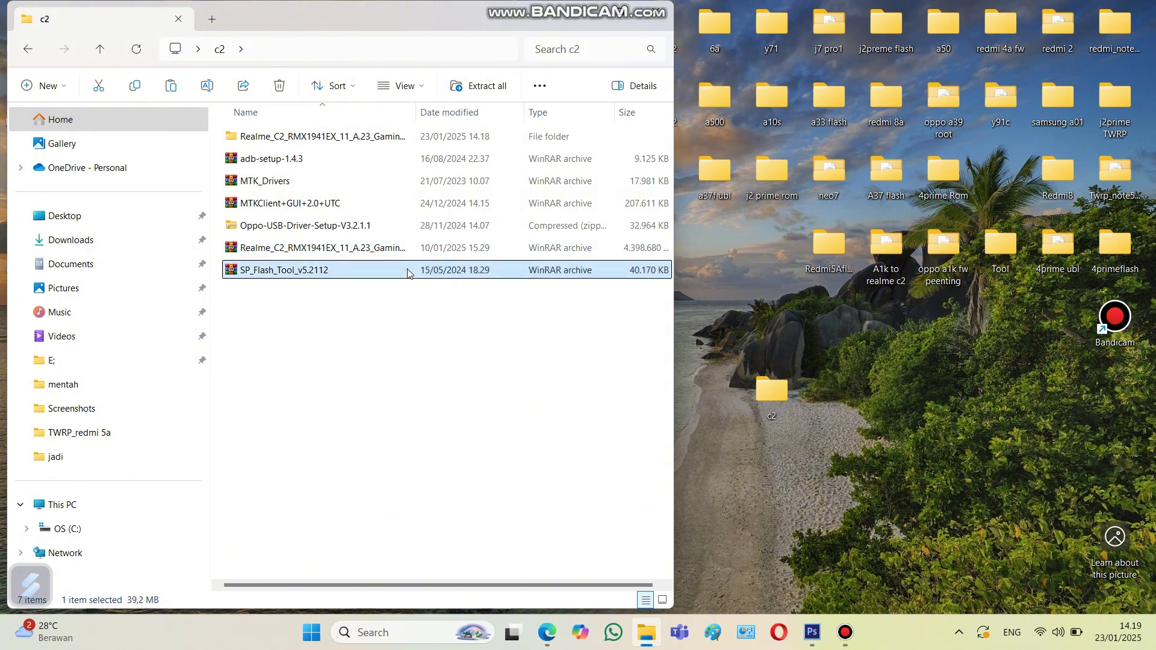
right_click(408, 273)
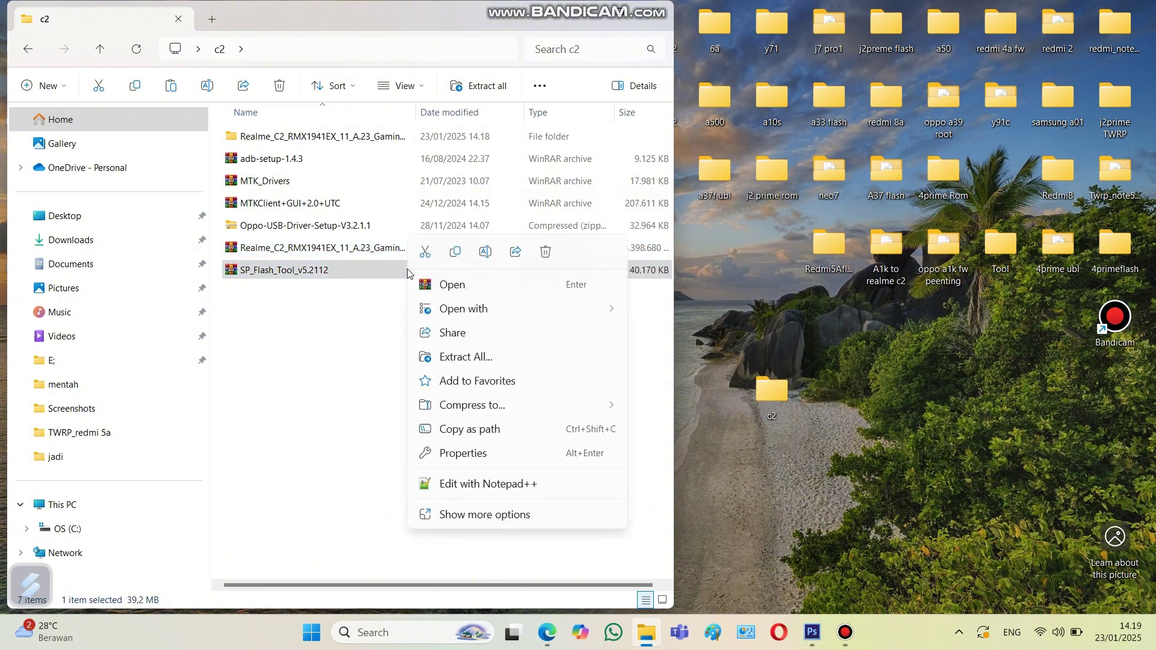
left_click(512, 518)
left_click(507, 317)
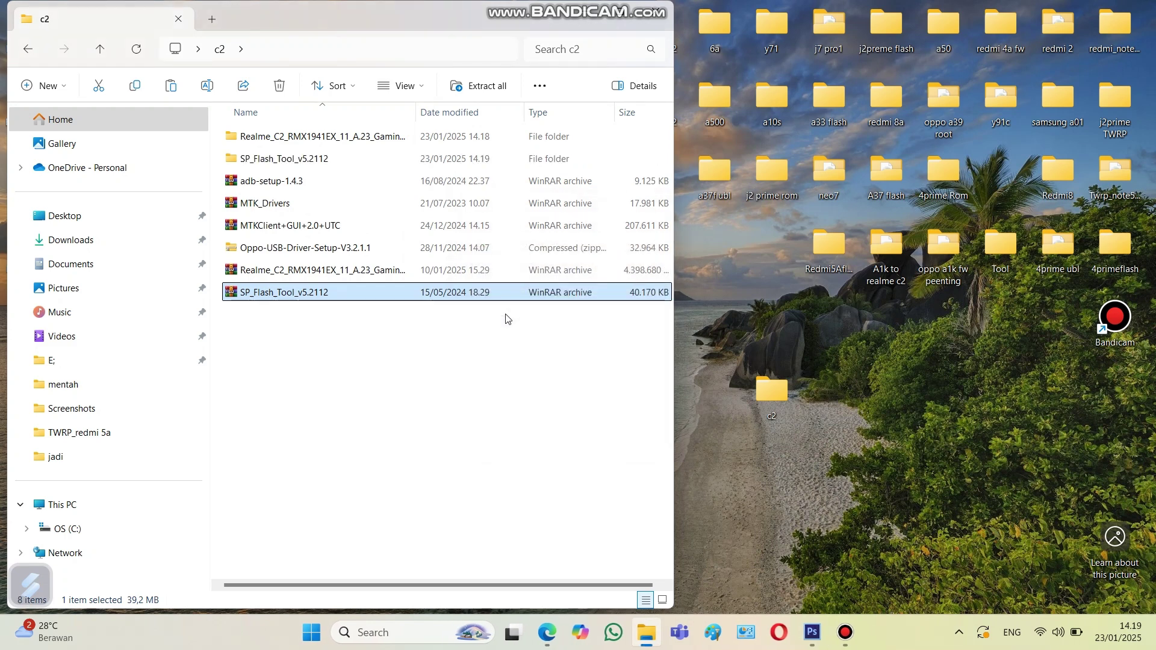
left_click(475, 358)
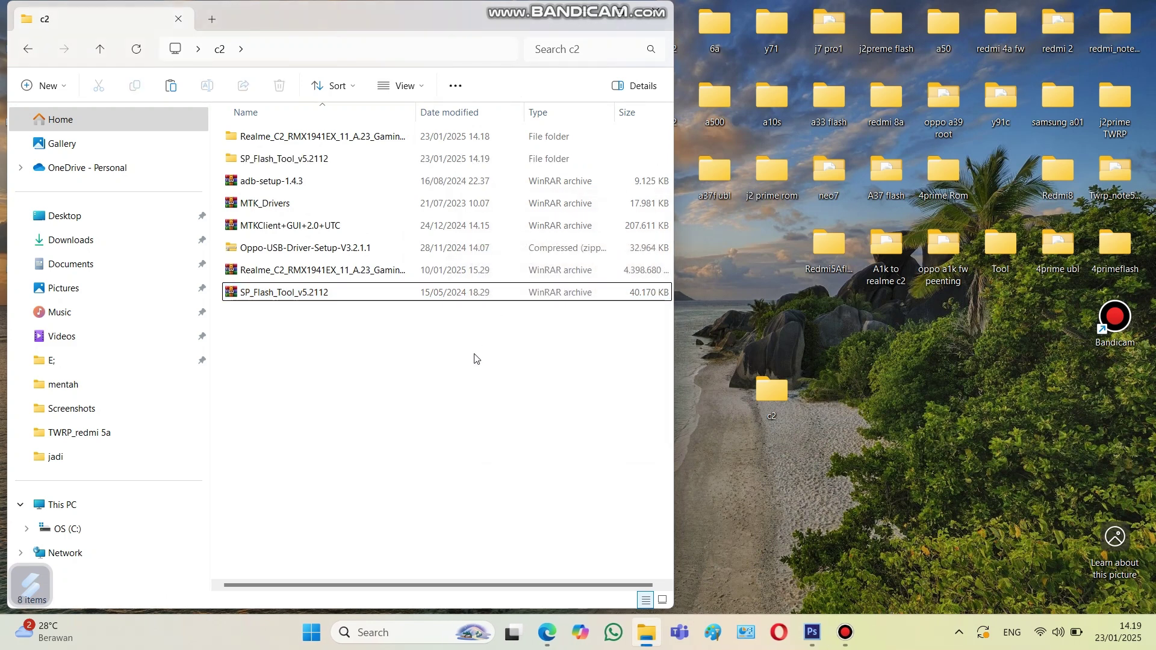
Launch the flash_tool application from the SP_Flash_Tool_v5 folder inside the extracted SP_Flash_Tool_v5.2112 folder
left_click(425, 170)
double_click(423, 165)
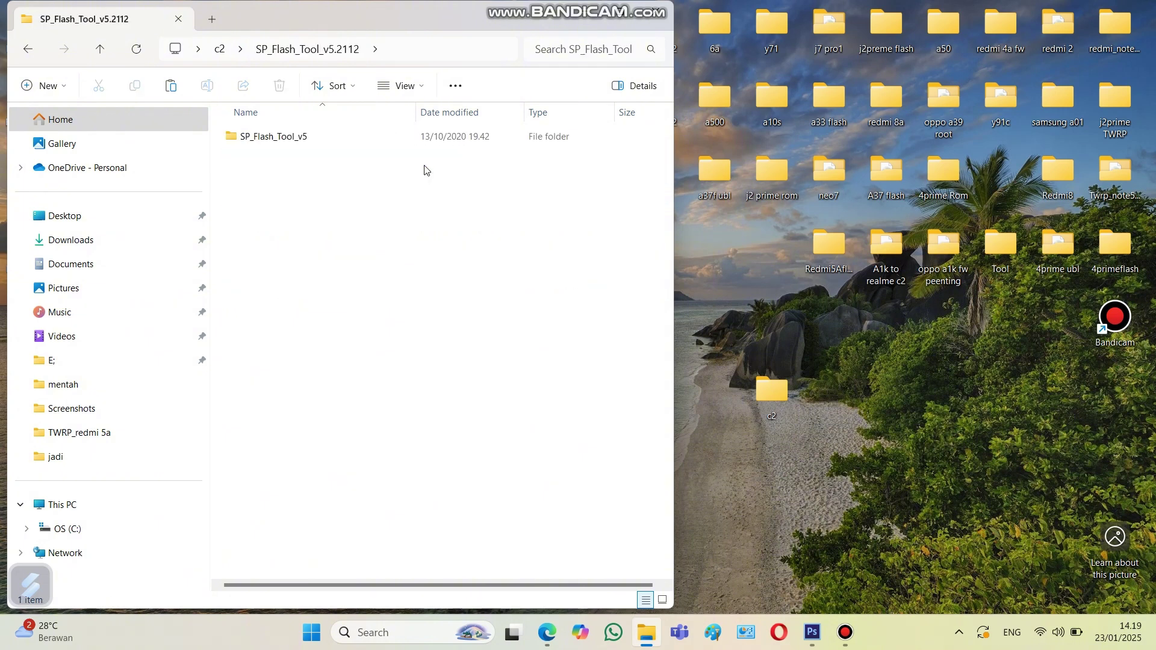
double_click(396, 139)
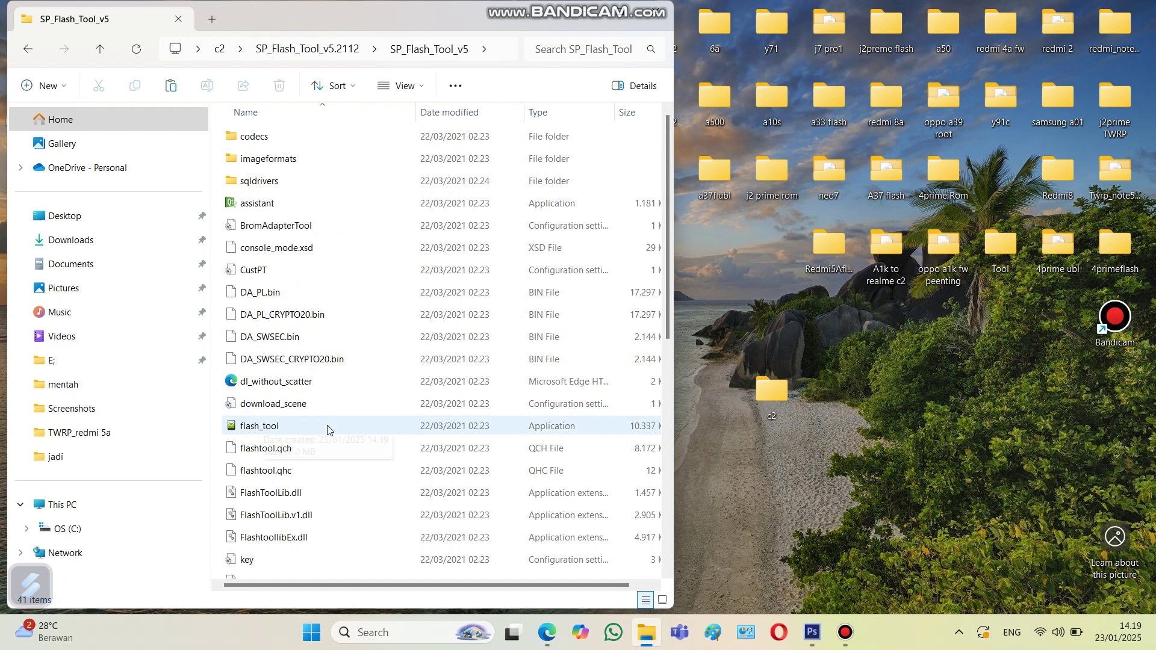
left_click(310, 434)
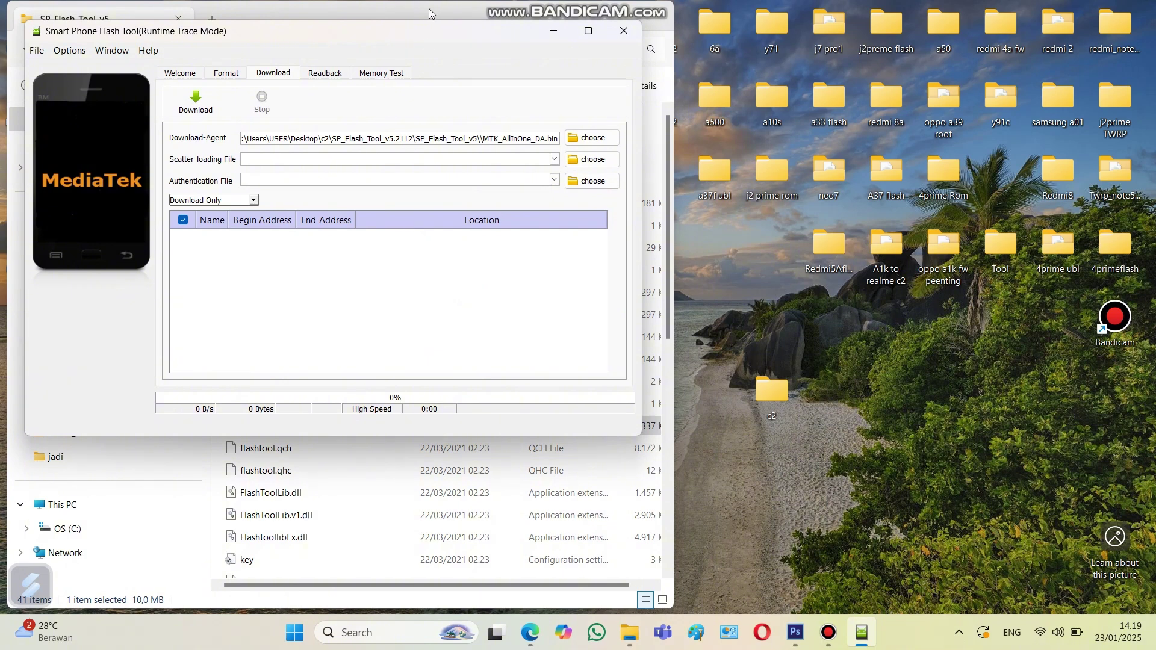
left_click_drag(421, 42, 414, 35)
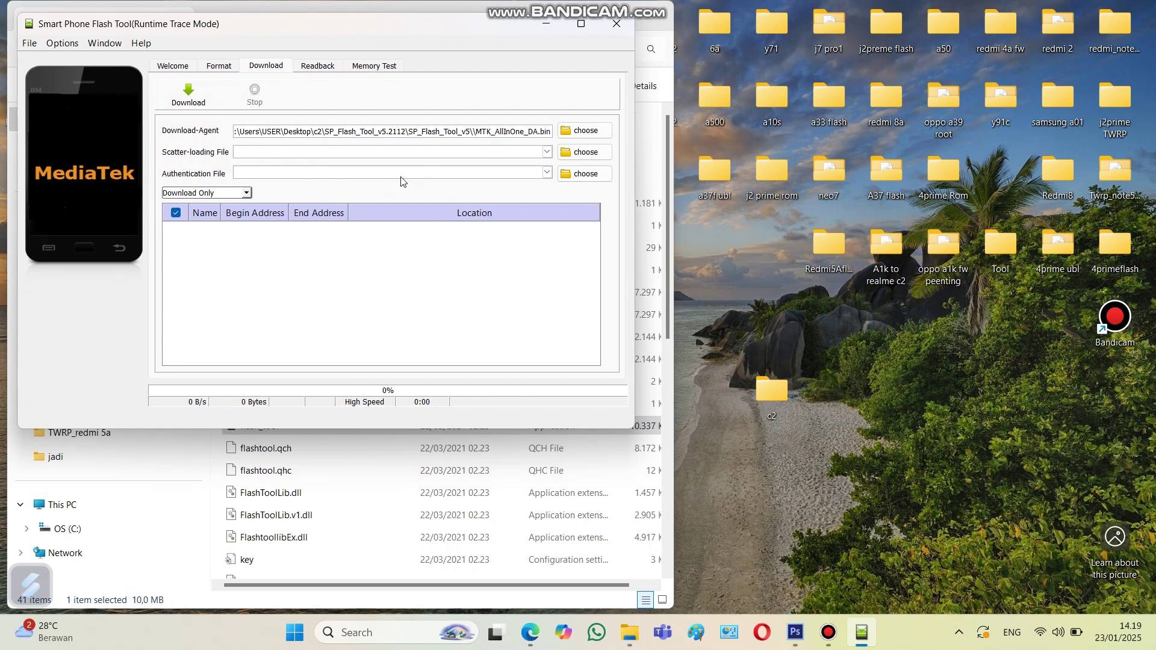
Load MT6765_Android_scatter from the extracted Realme_C2_RMX1941EX_11_A.23_GamingHKR firmware folder as the scatter-loading file
left_click(587, 155)
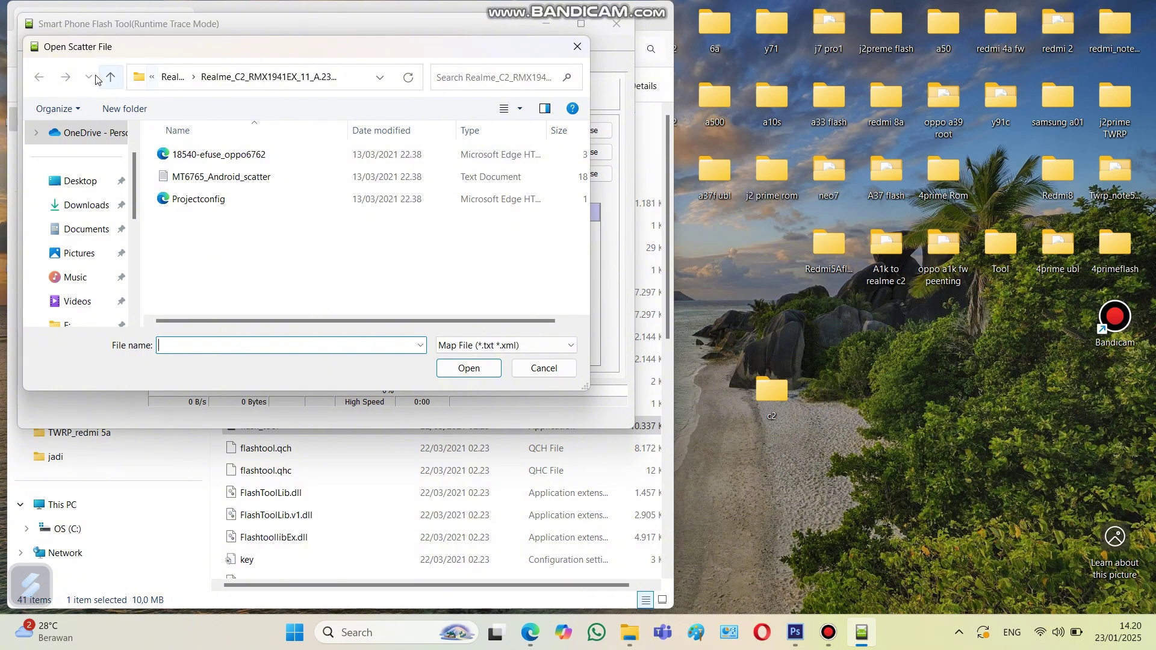
left_click(110, 78)
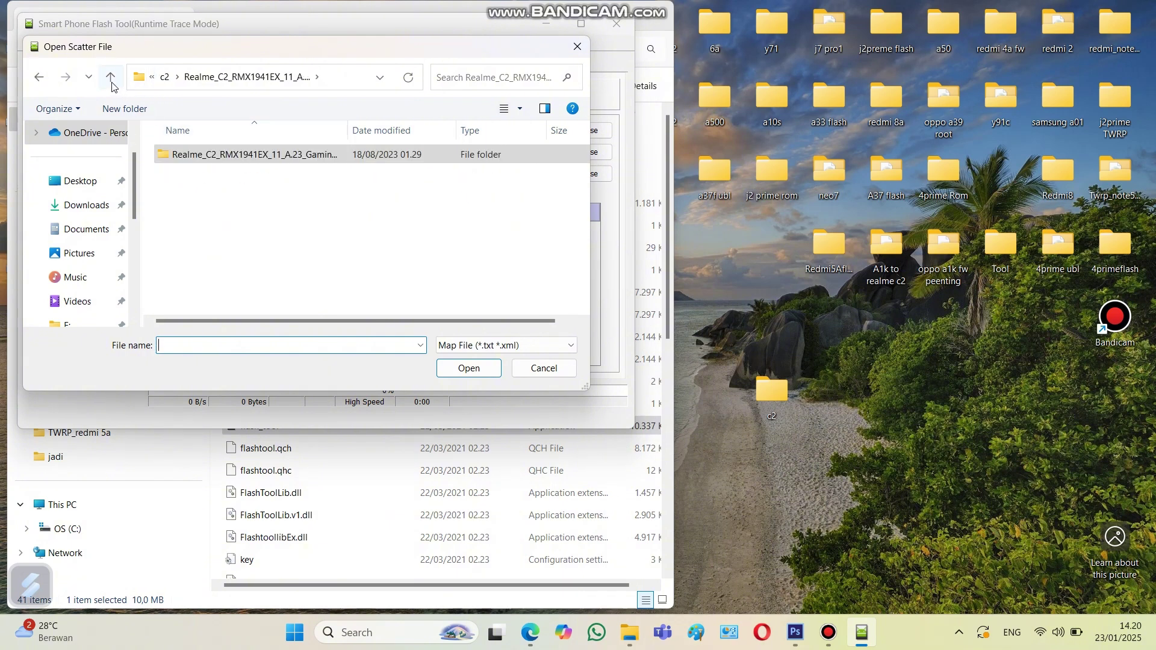
left_click(111, 78)
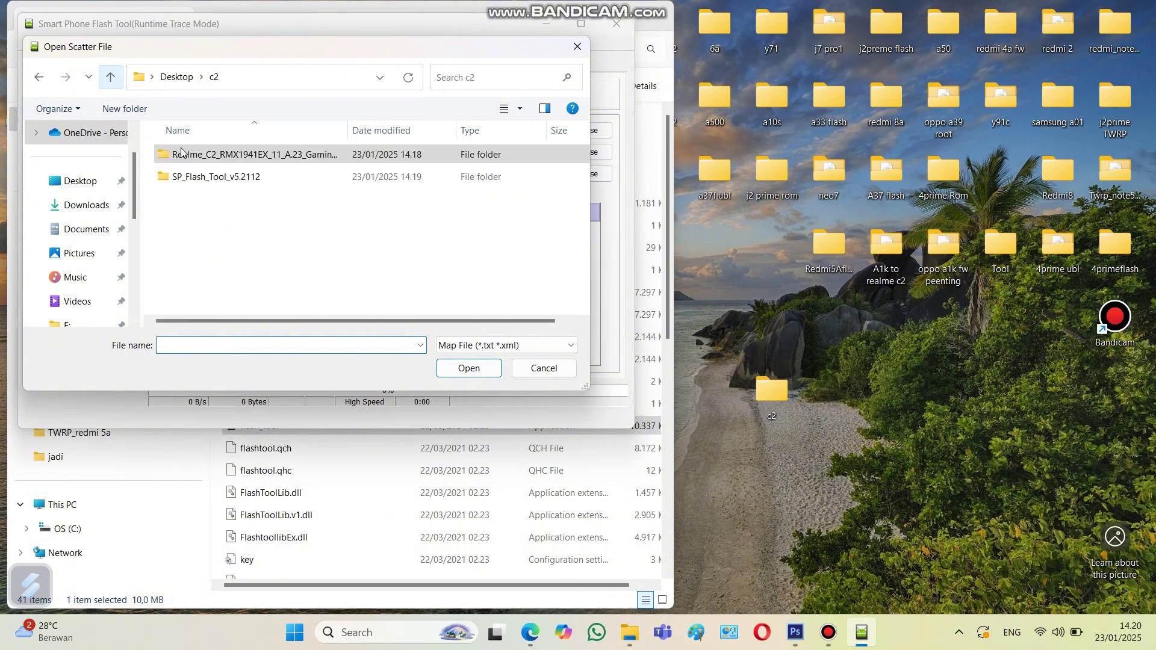
double_click(257, 155)
double_click(258, 155)
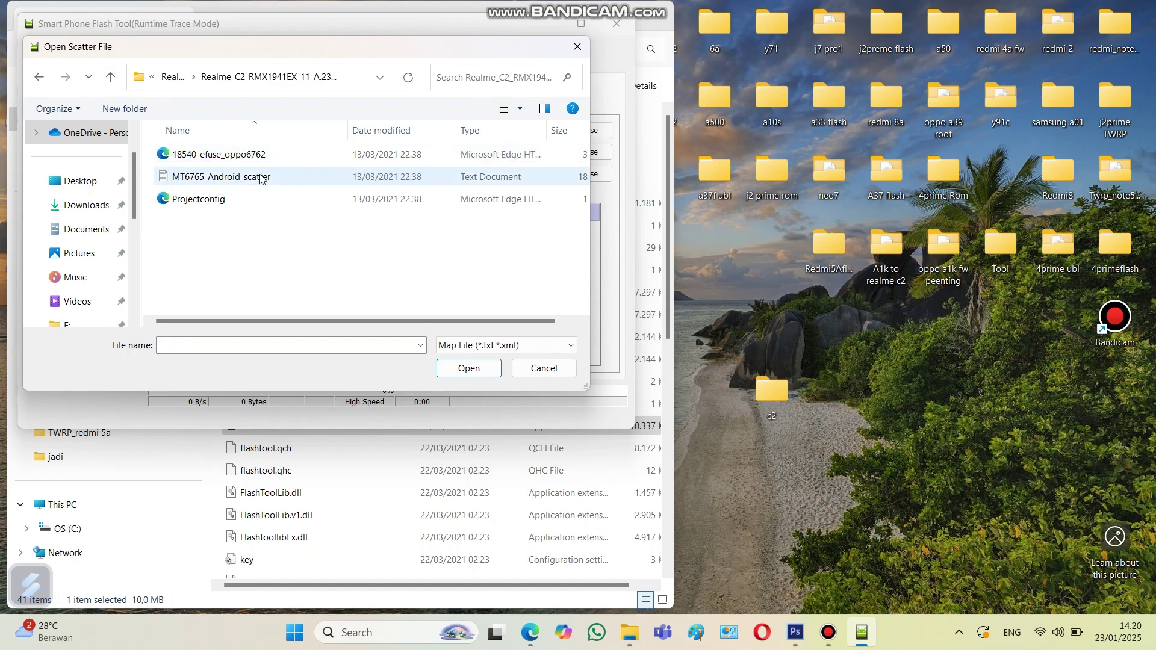
left_click(260, 177)
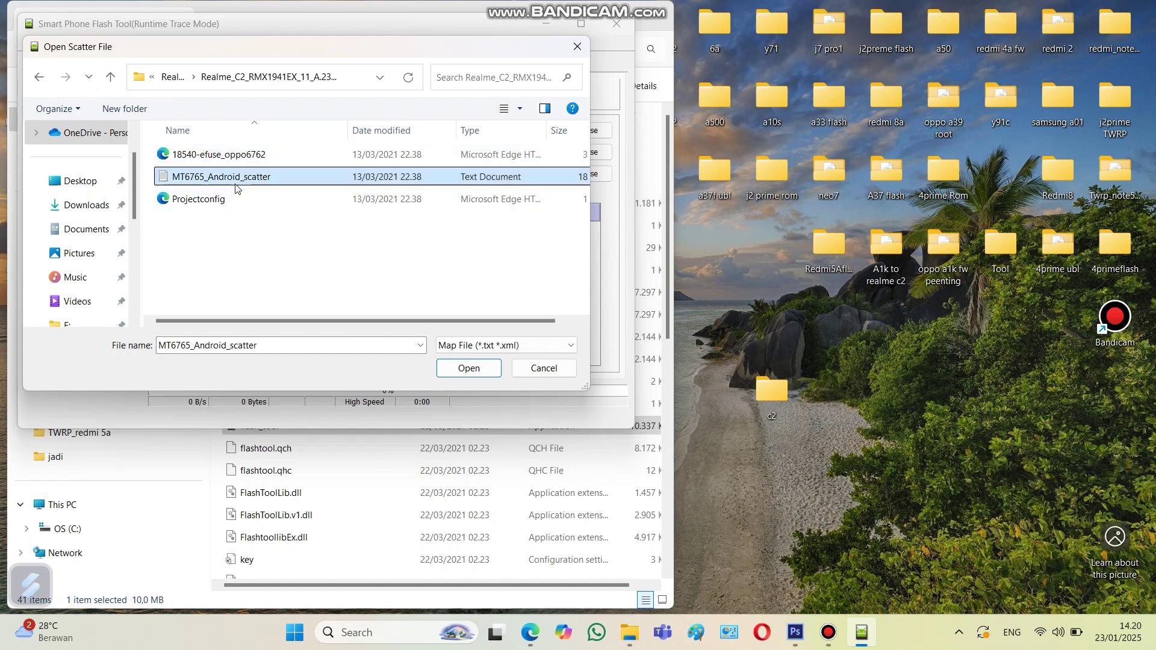
left_click(469, 368)
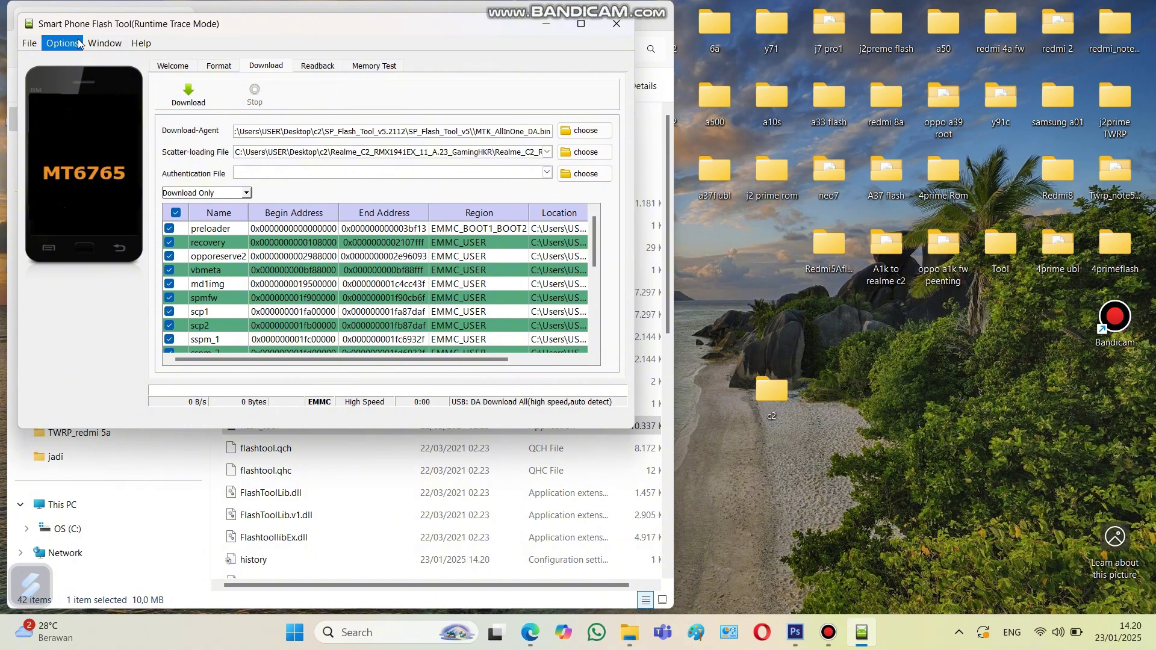
Disable the general options Show Welcome page when startup, Check LIB DA match and Storage Life Cycle Check
left_click(57, 43)
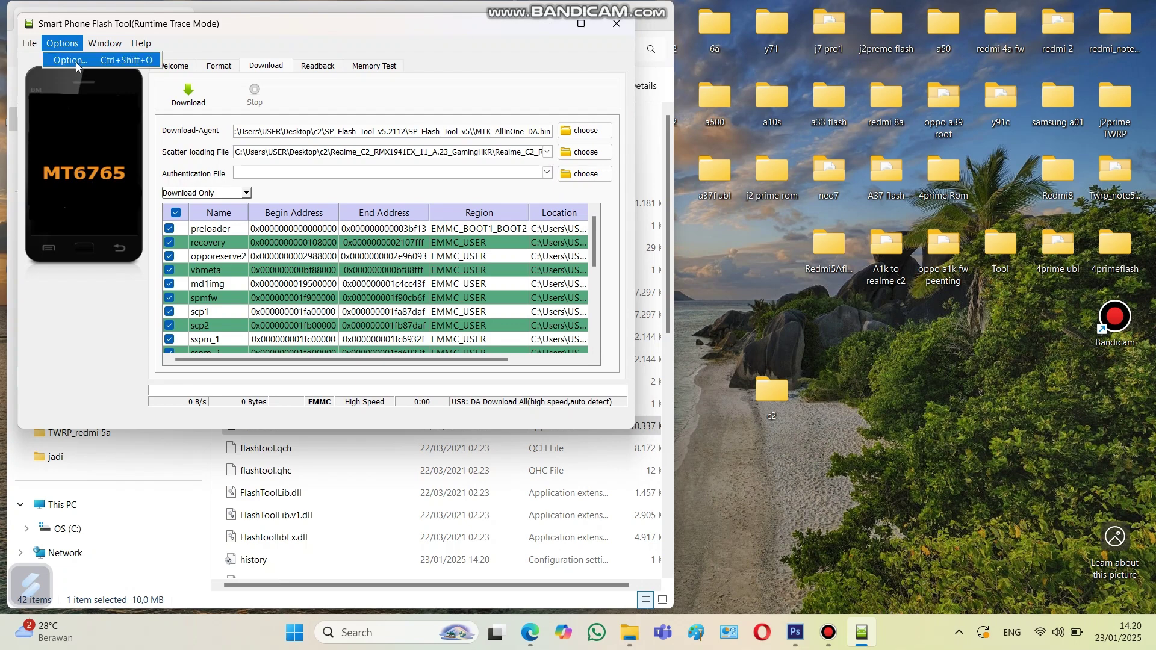
left_click(67, 60)
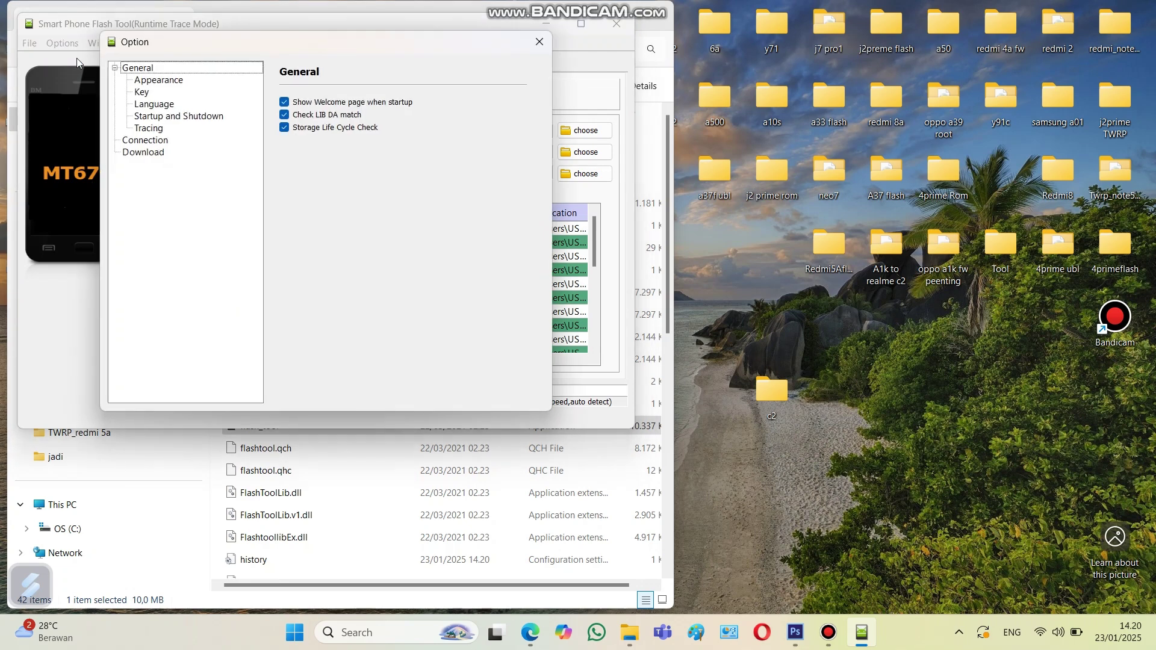
left_click(283, 103)
left_click(285, 114)
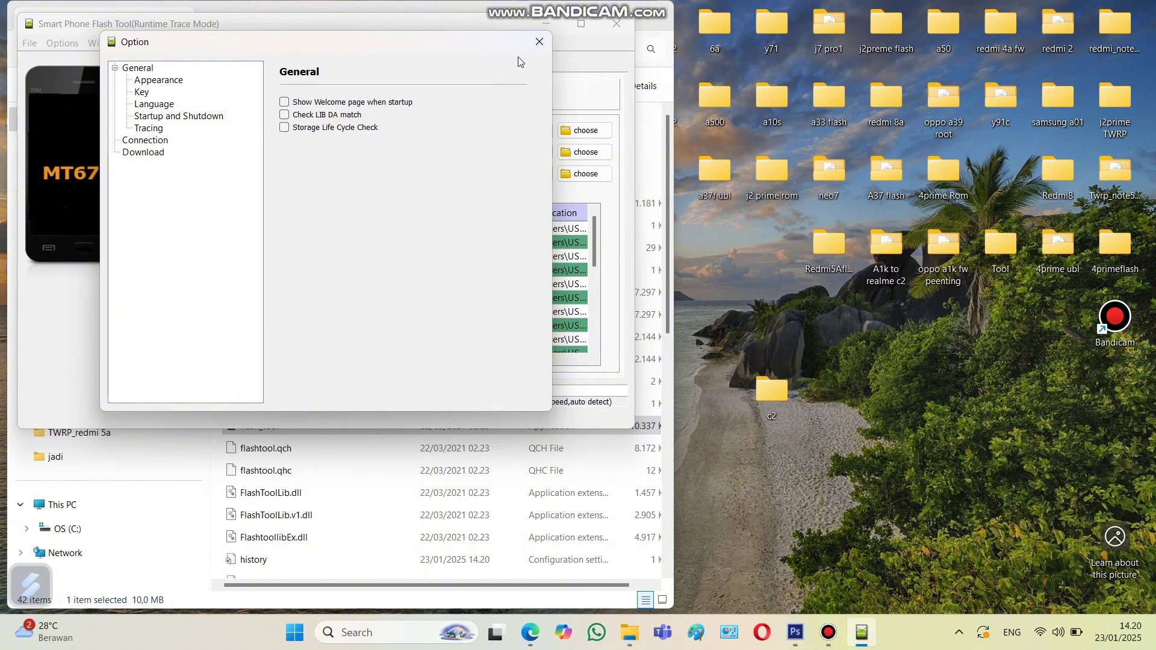
left_click(535, 45)
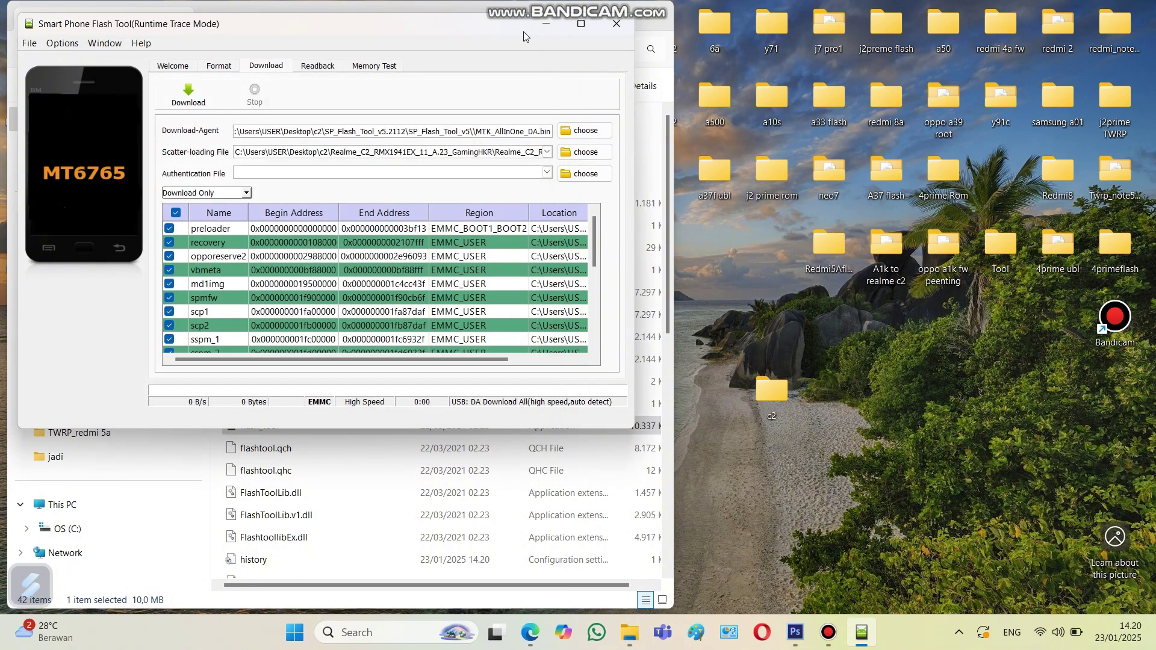
Minimize the flash tool and extract the MTKClient+GUI+2.0+UTC archive in the c2 folder into its own folder
left_click(544, 26)
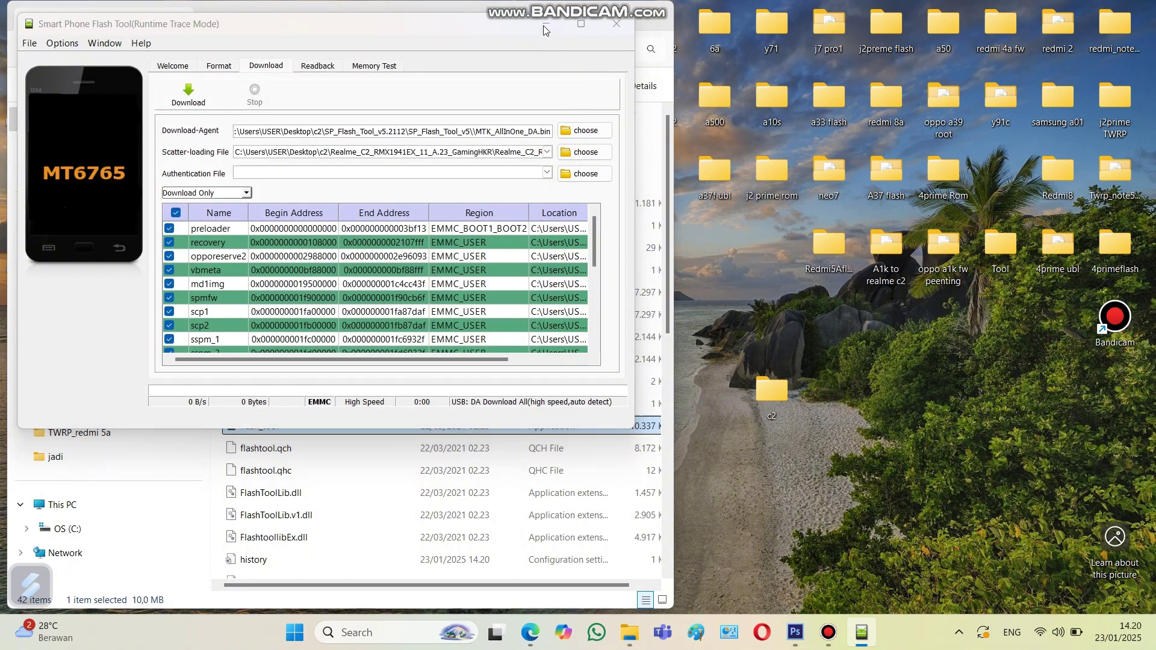
left_click(99, 49)
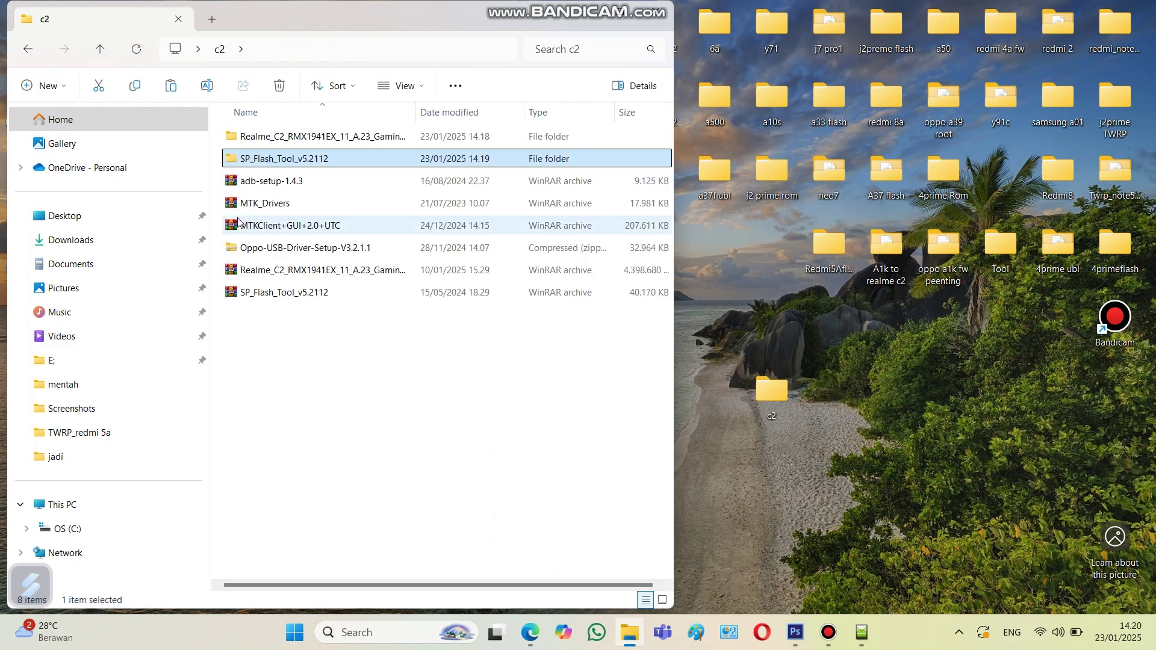
right_click(343, 228)
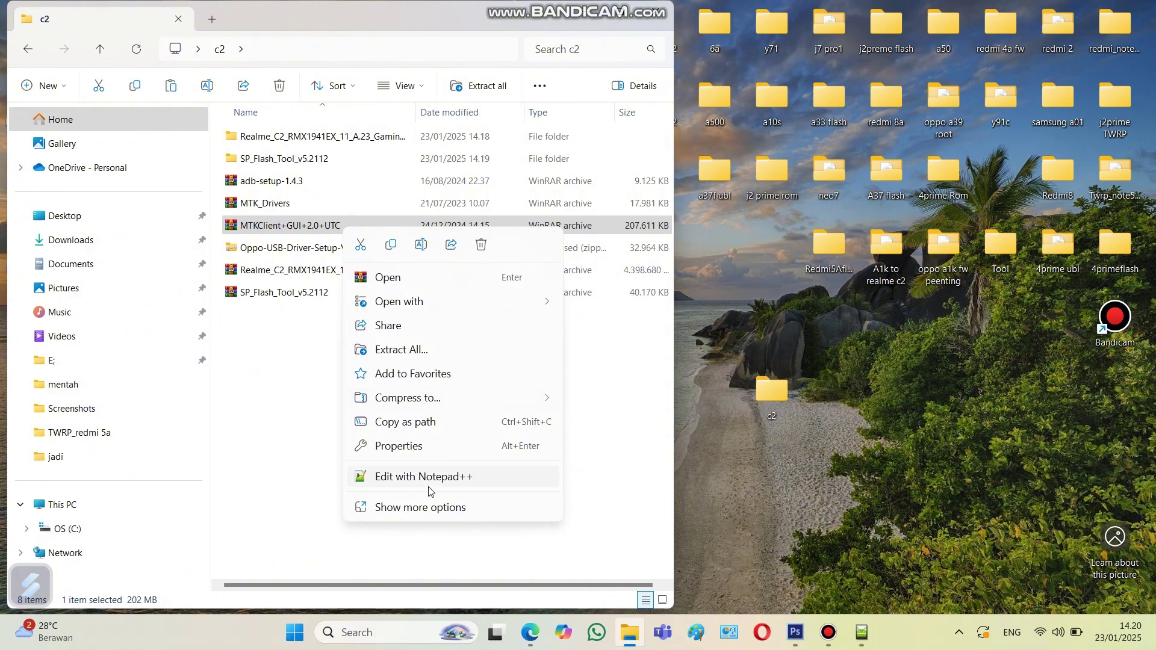
left_click(438, 512)
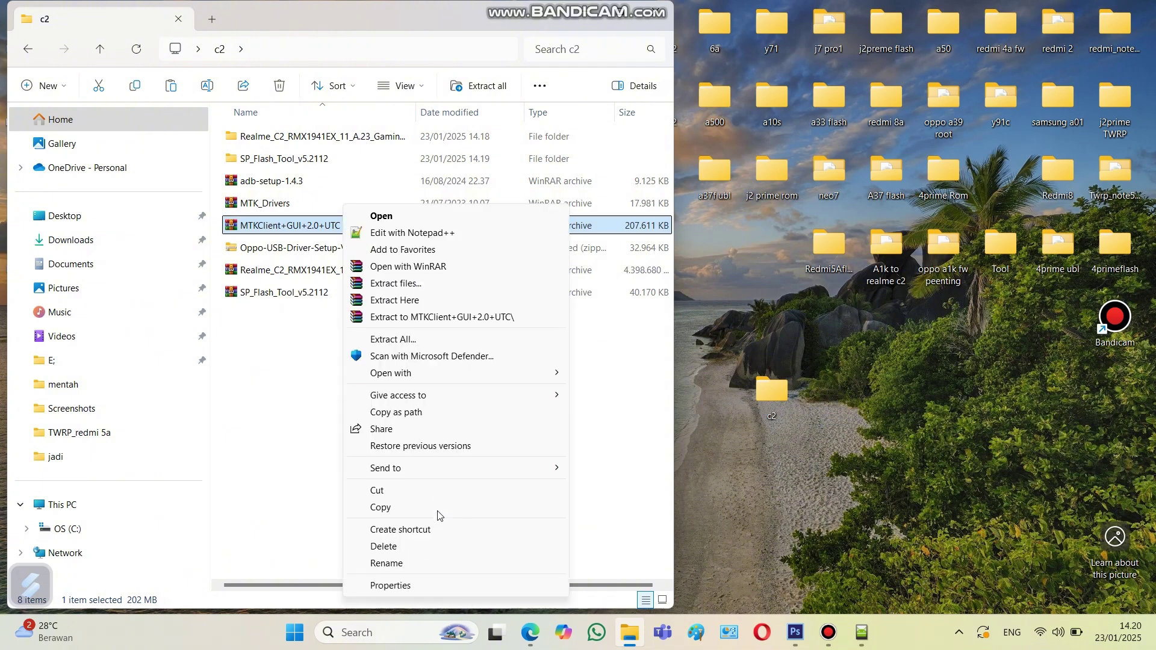
left_click(429, 316)
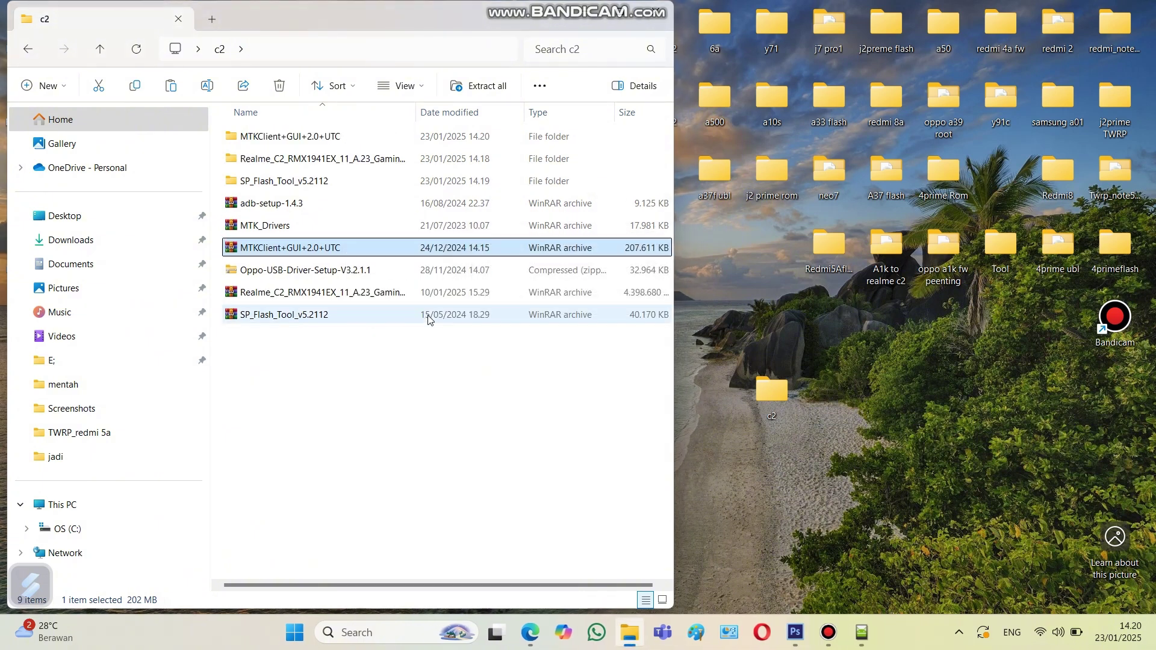
Extract the MTKClient GUI 2.0 archive inside the MTKClient+GUI+2.0+UTC folder into its own folder
double_click(324, 139)
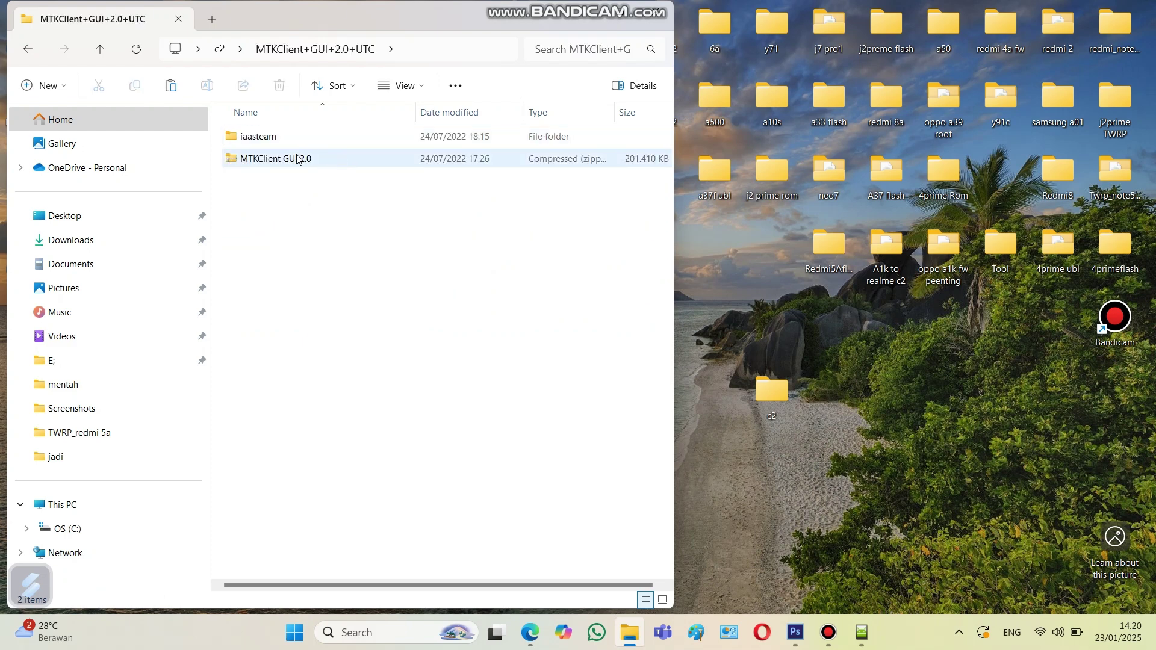
left_click(306, 158)
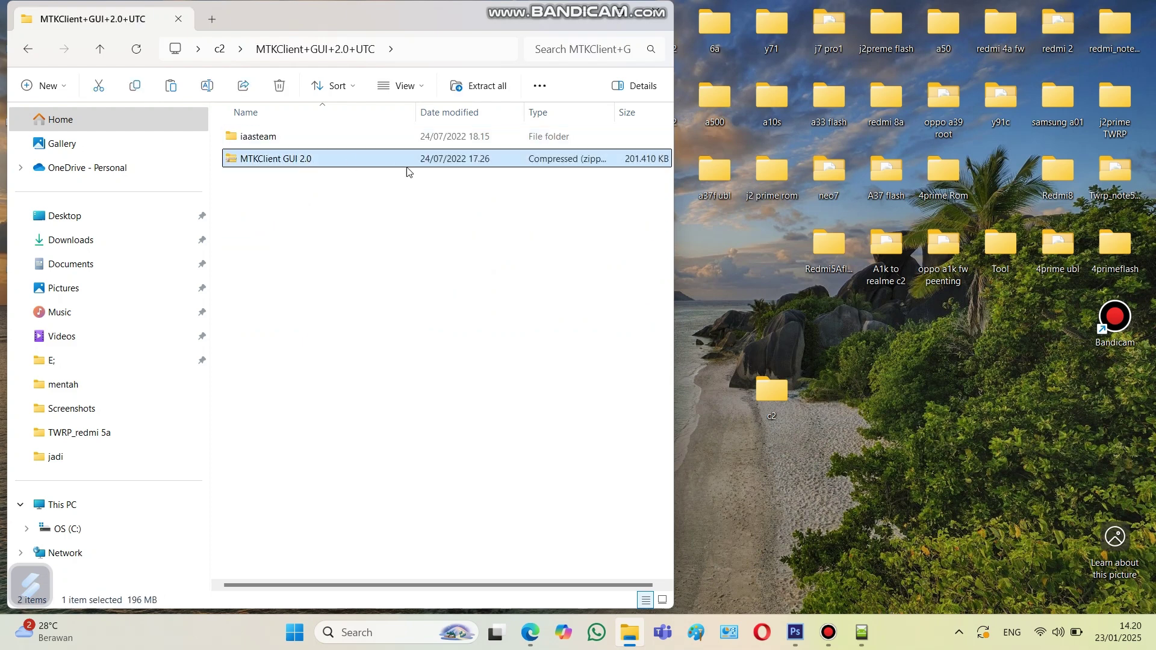
right_click(346, 164)
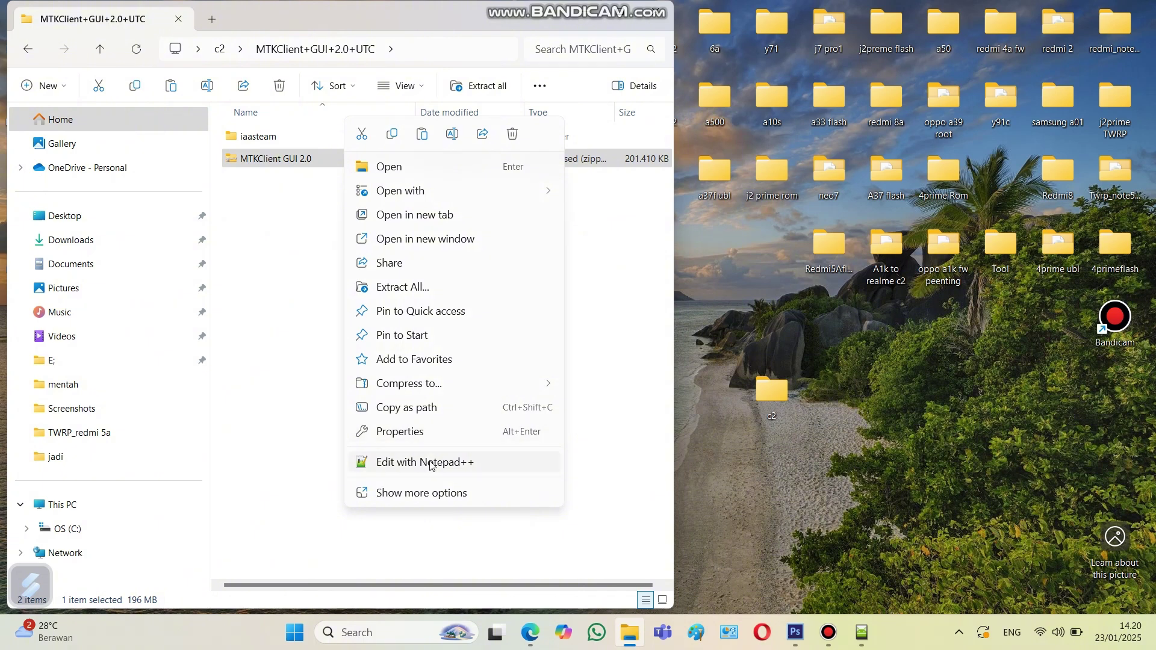
left_click(432, 492)
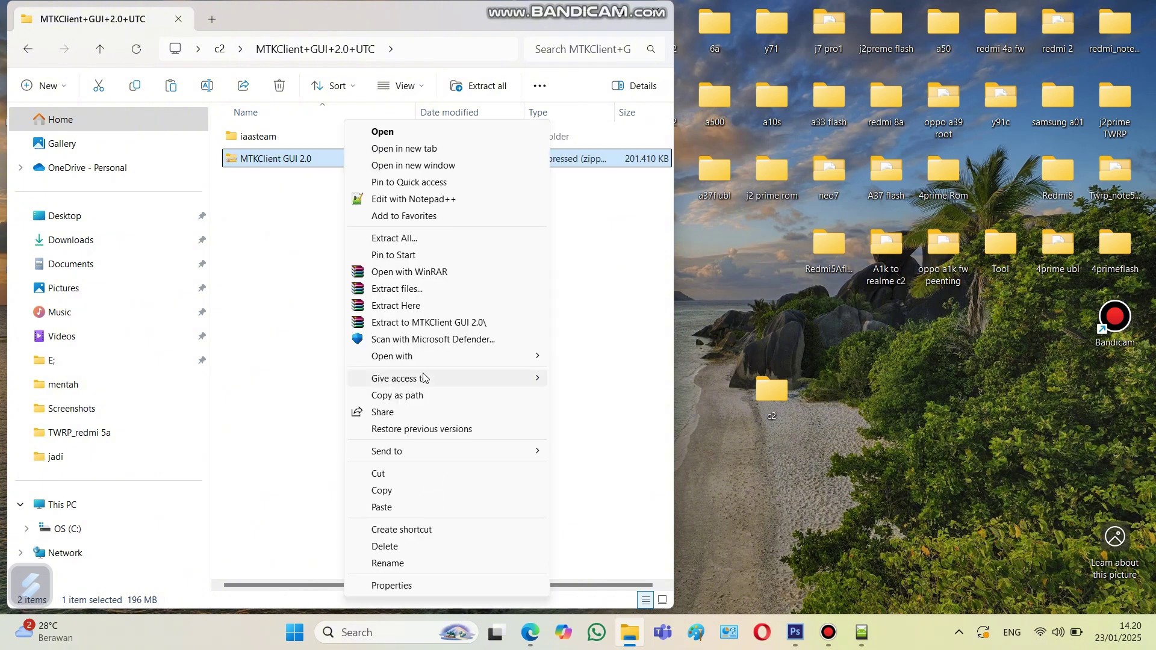
left_click(420, 322)
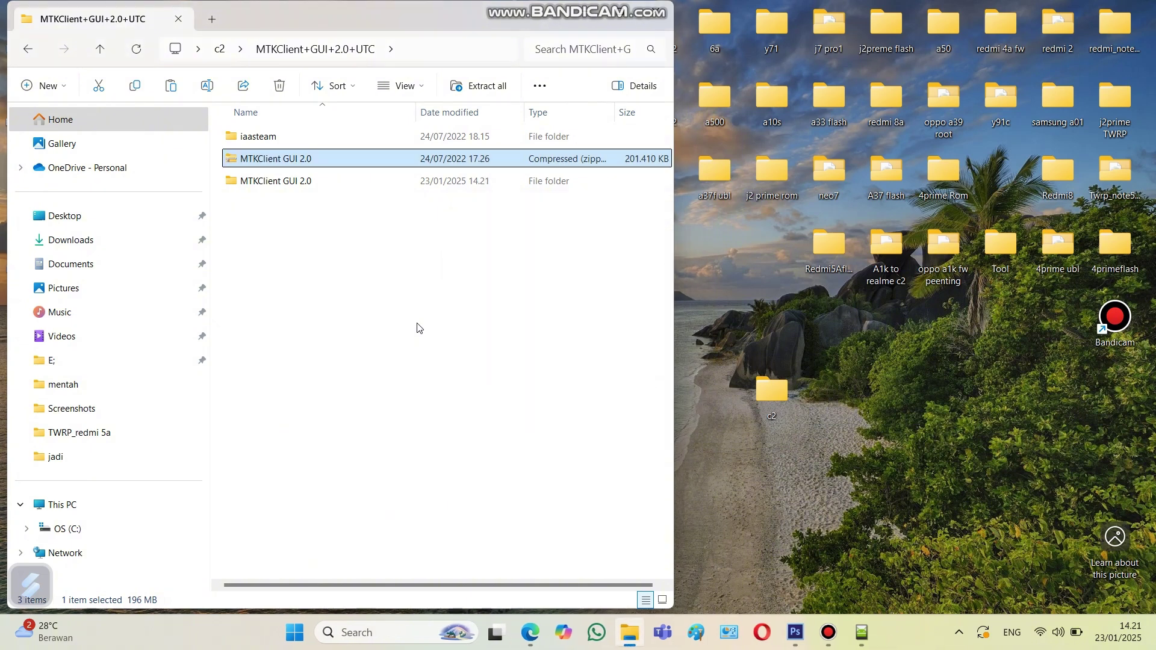
Launch the Bypass application from the extracted MTKClient GUI 2.0 folder and move its console window toward the screen's upper-left corner
double_click(393, 182)
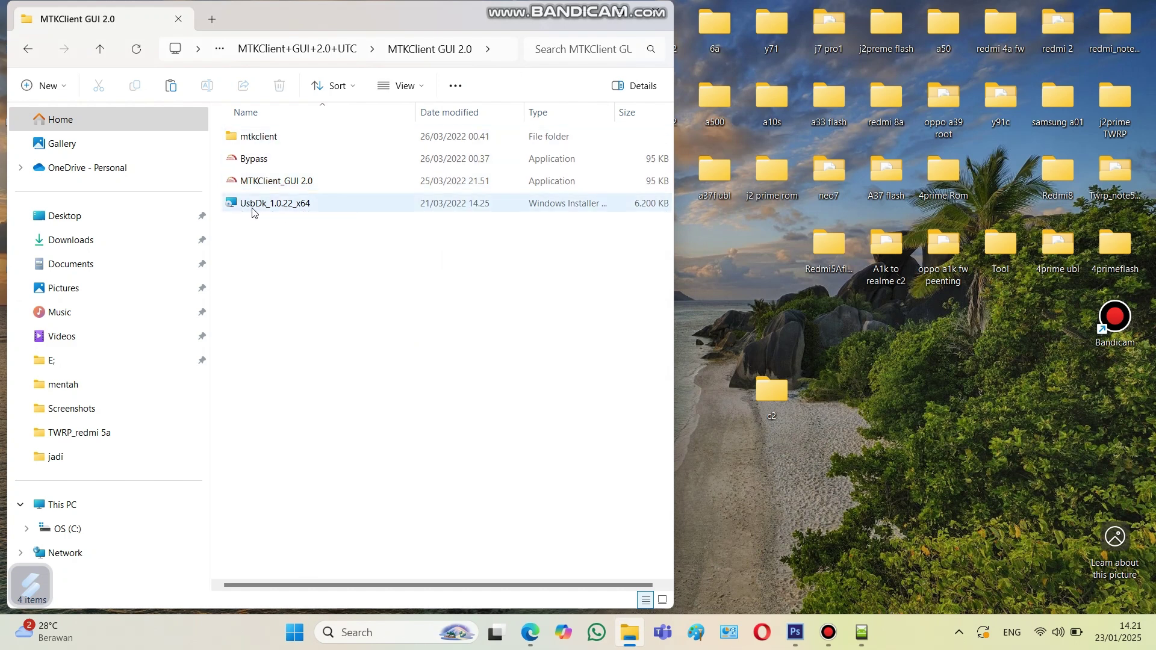
left_click(288, 210)
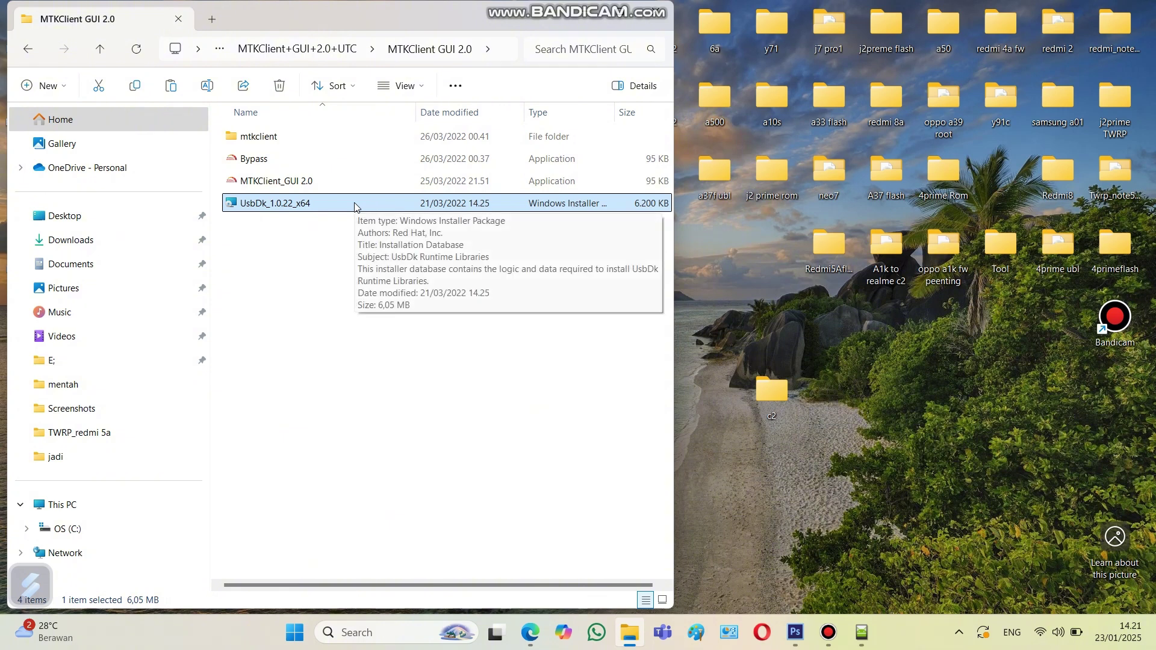
left_click(289, 290)
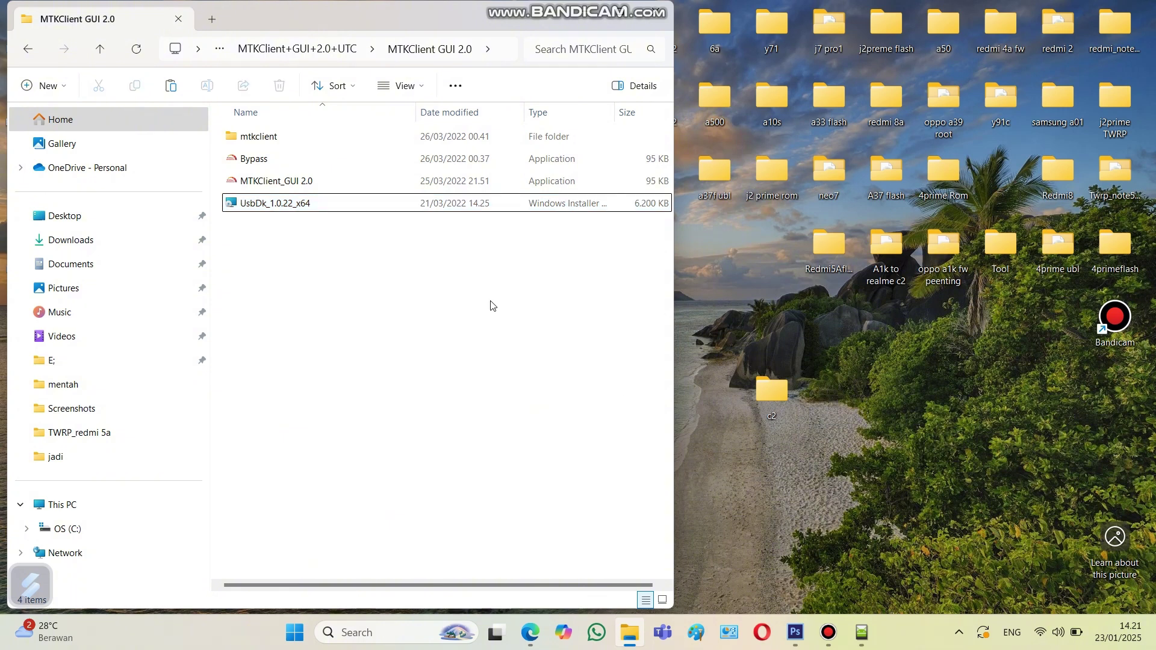
left_click(301, 162)
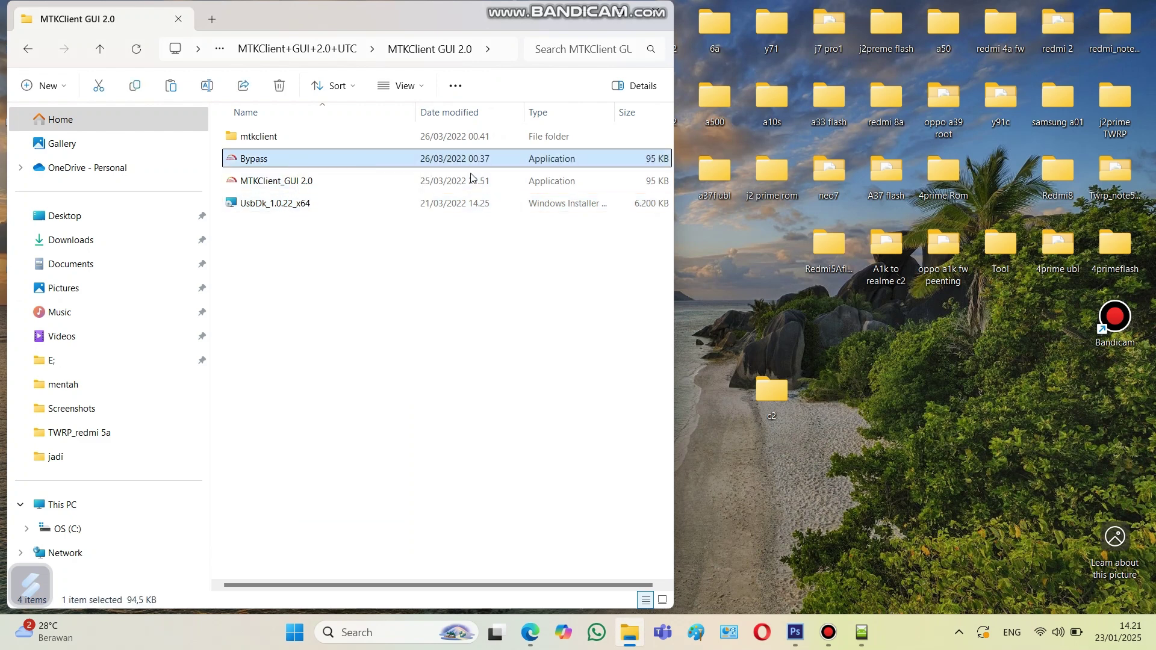
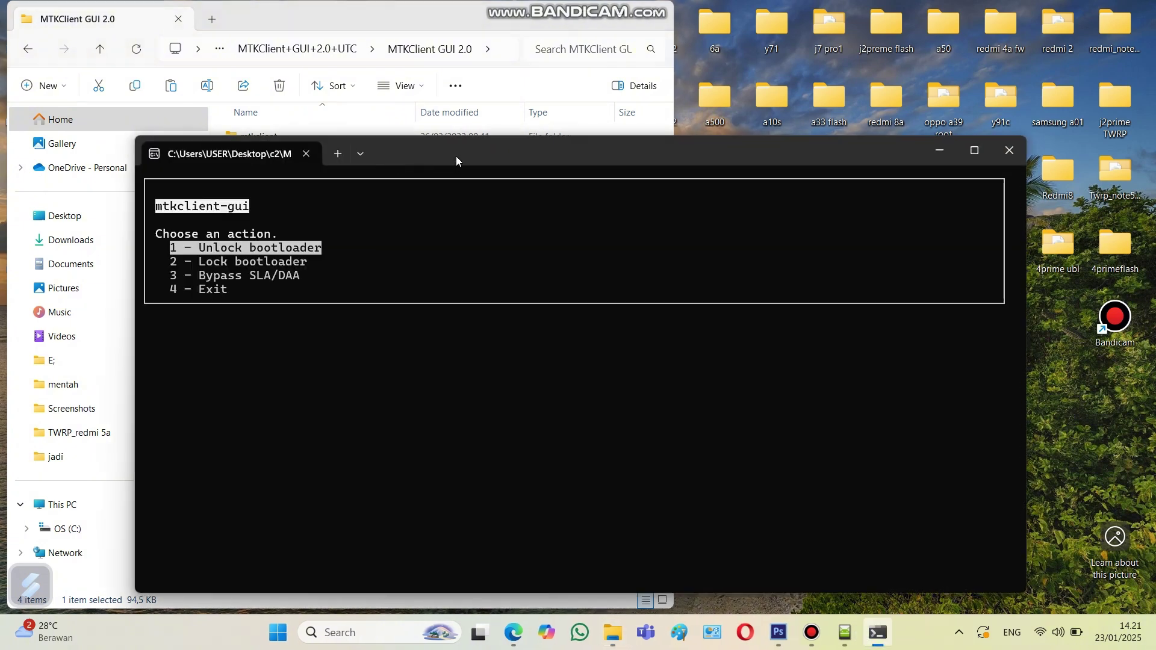
left_click_drag(455, 156, 353, 48)
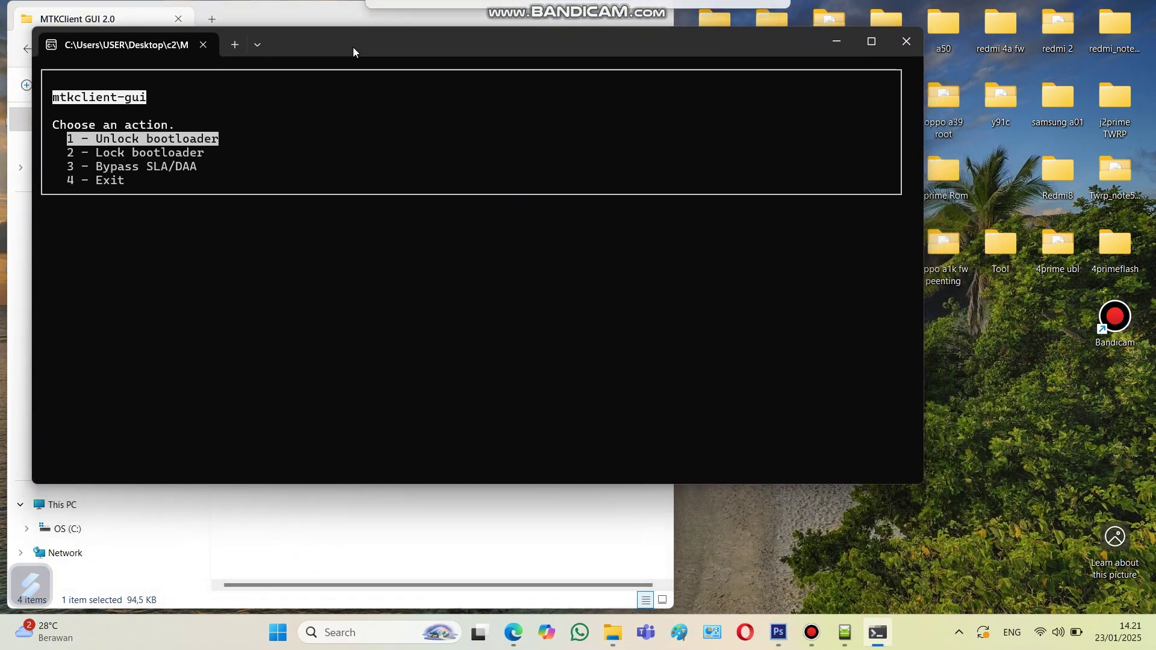